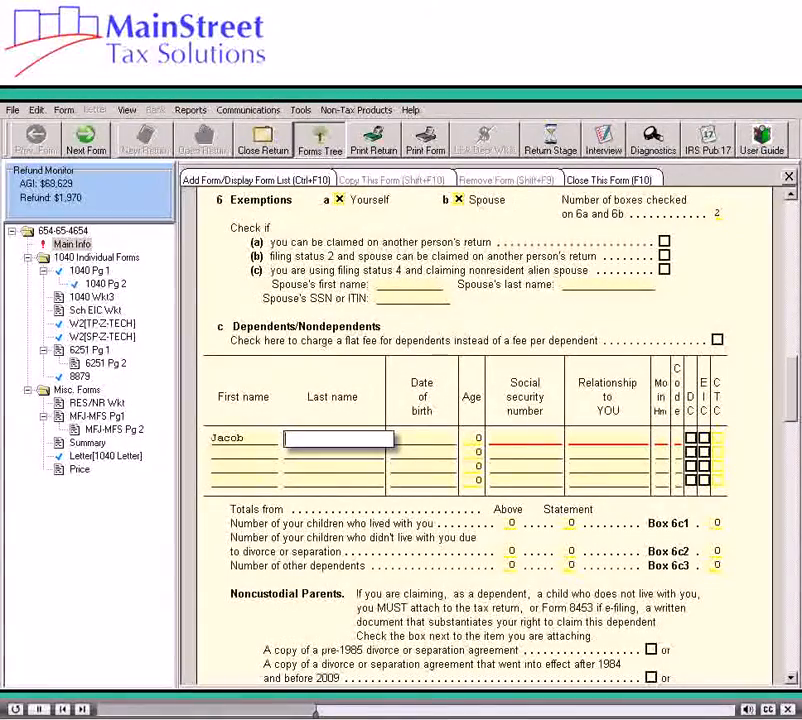
Step: Fill in the first dependent's date of birth, age of 9 and social security number, leaving the last name blank
key(Tab)
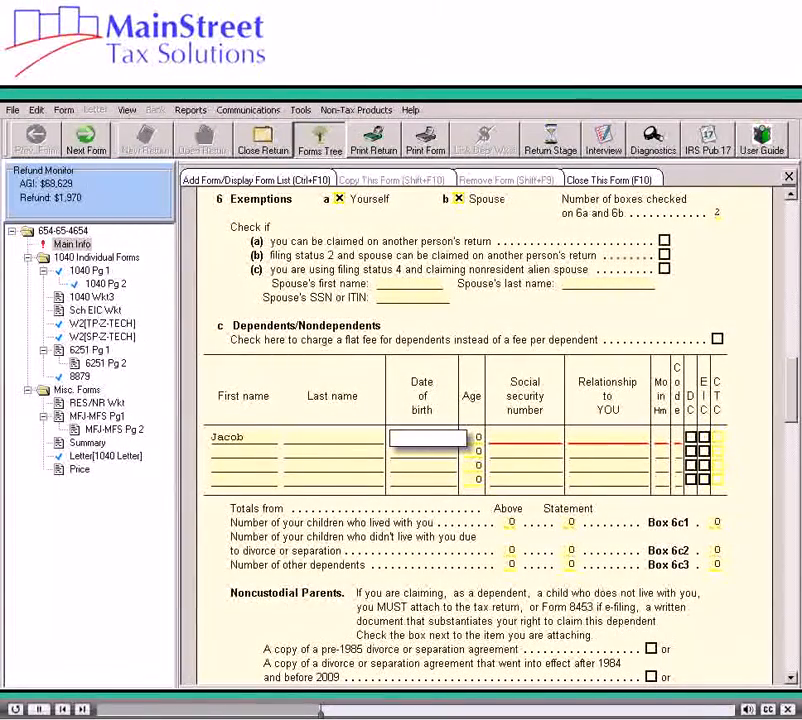
text(03/1)
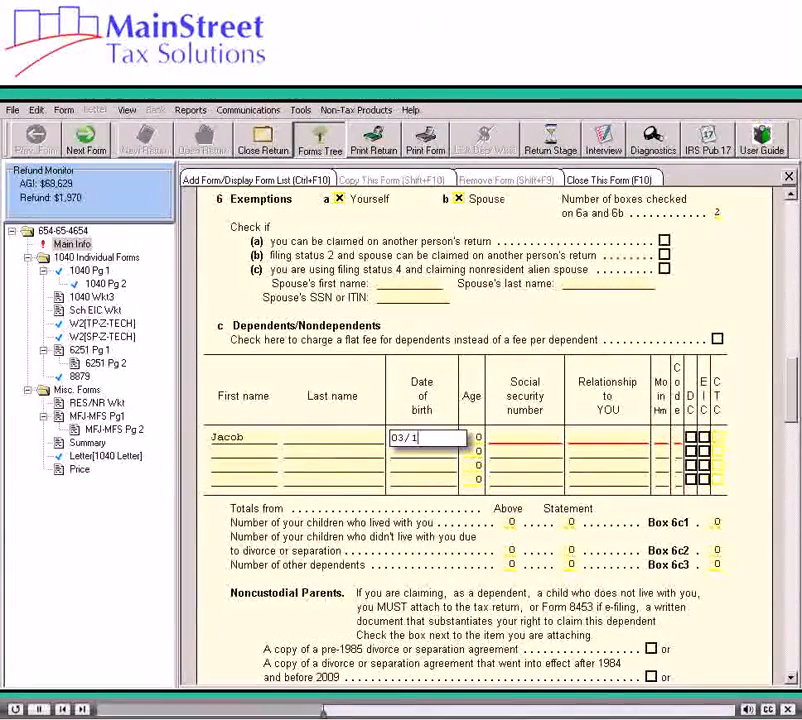
text(4/2002)
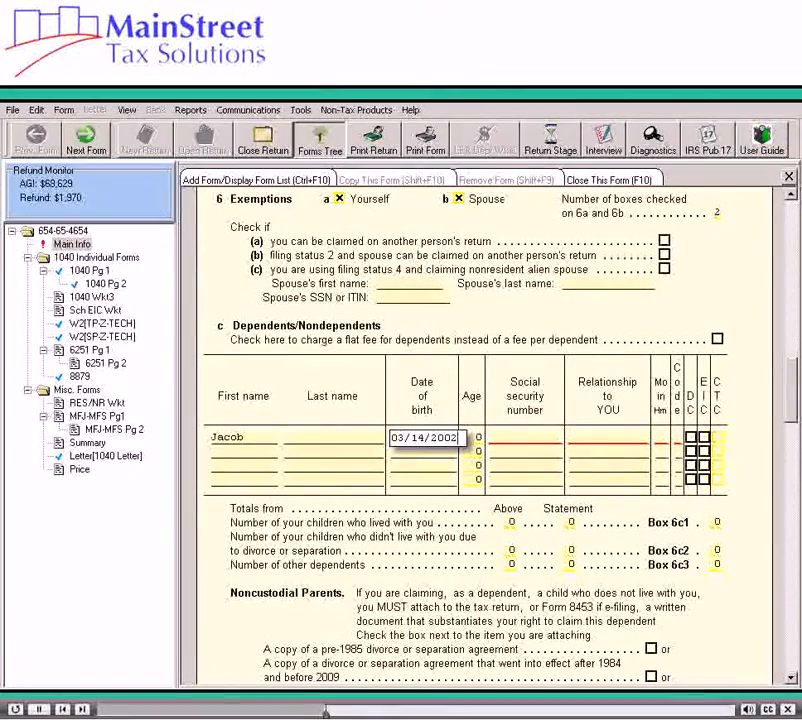
key(Tab)
text(9)
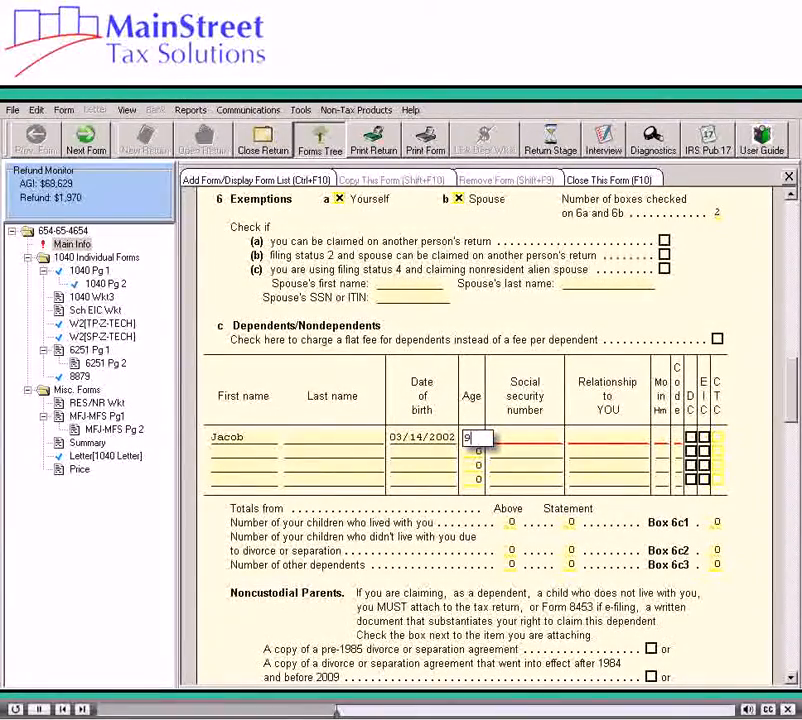
key(Tab)
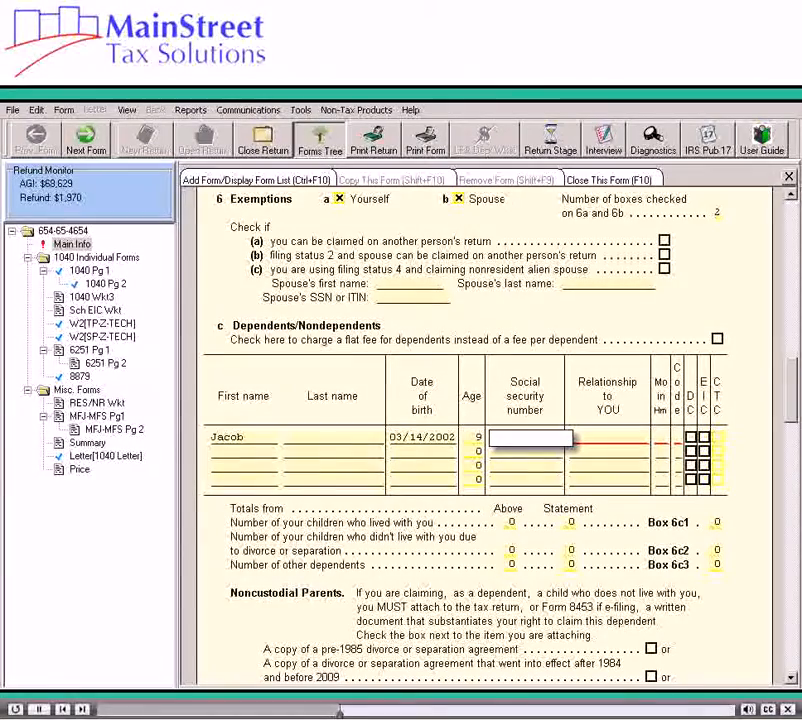
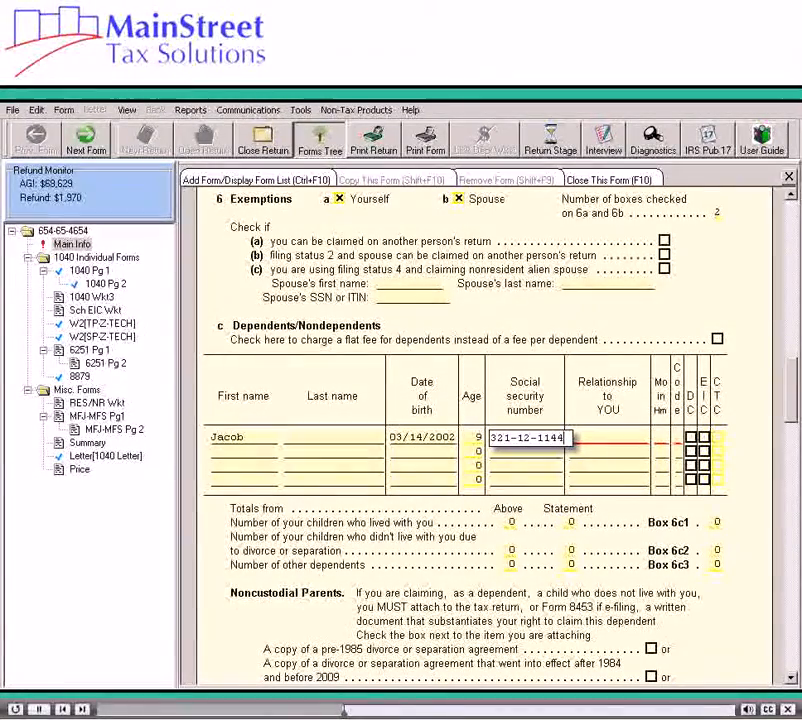
key(Tab)
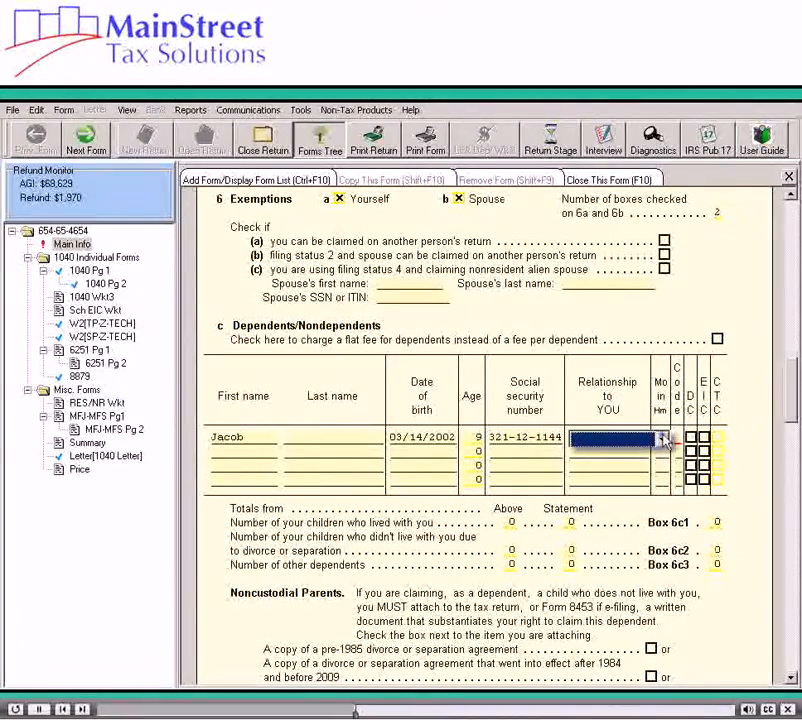
Step: Set the first dependent's relationship to SON and the months in home to 12
click(662, 438)
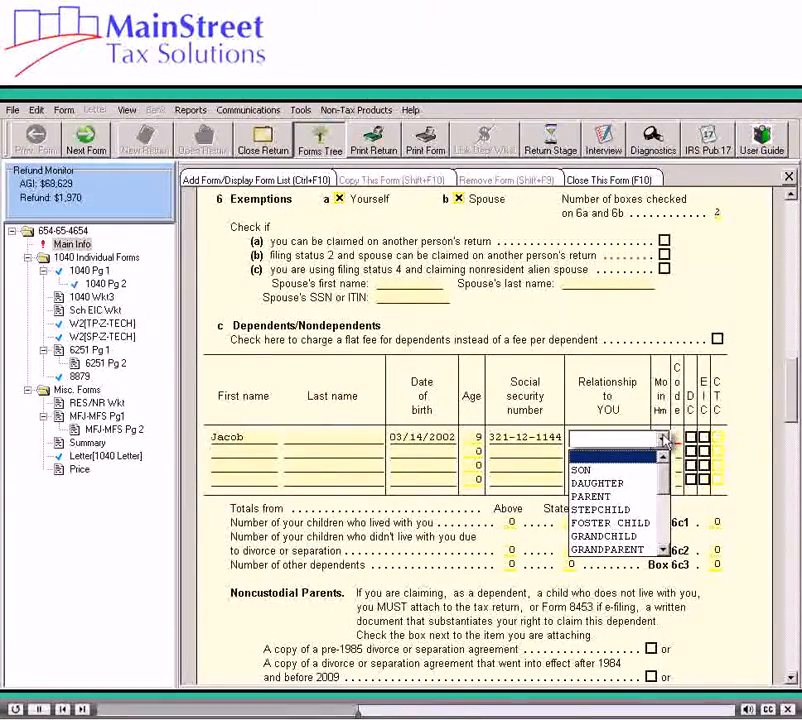
click(624, 471)
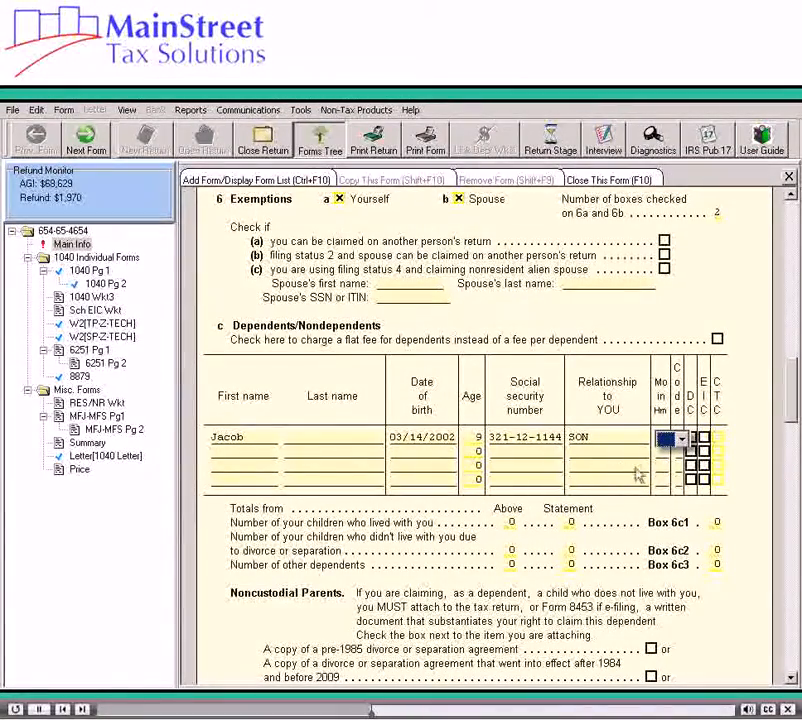
click(681, 439)
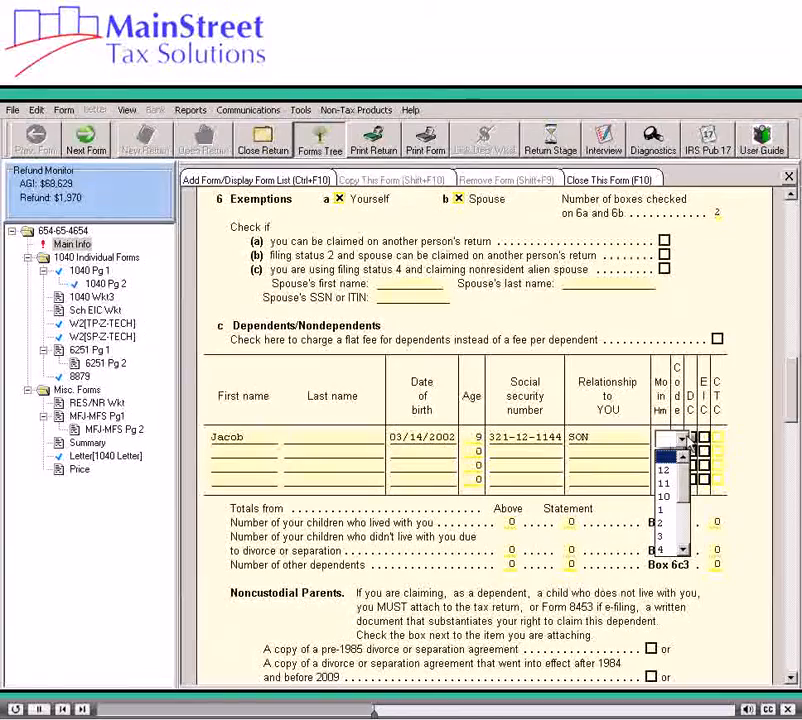
click(663, 470)
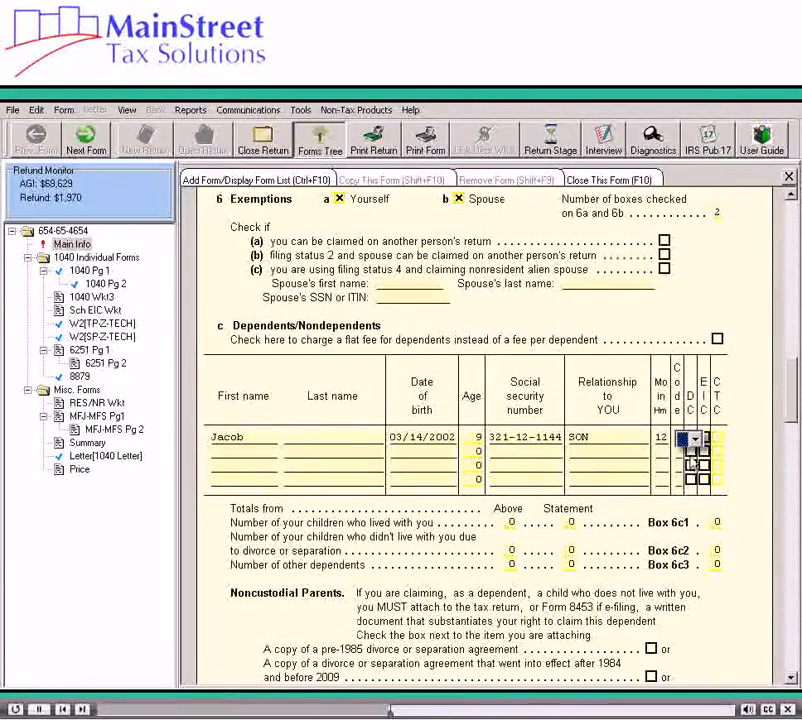
Step: Assign code 1, Your Child who Lives with You, to the first dependent and mark both DC and EIC
click(695, 440)
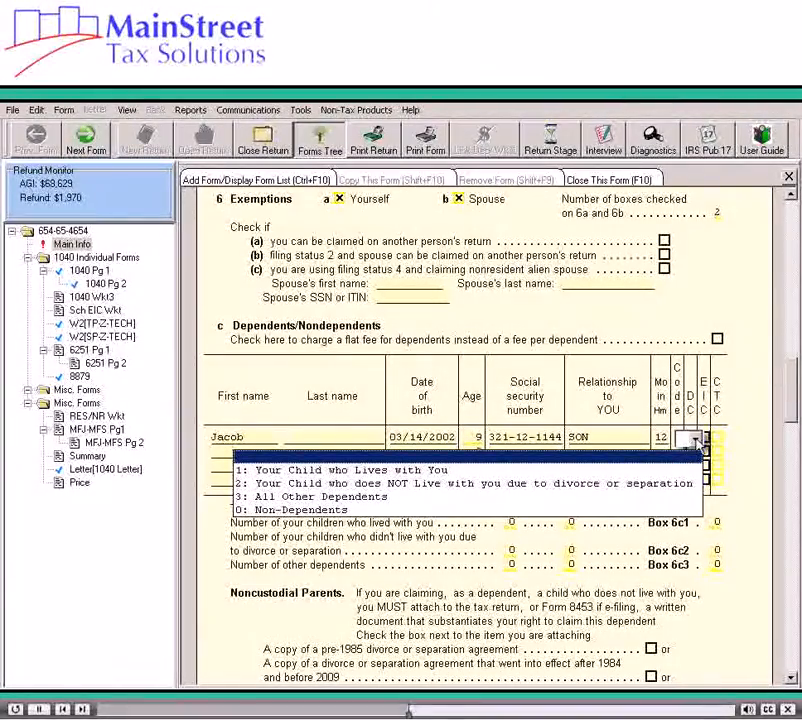
click(671, 469)
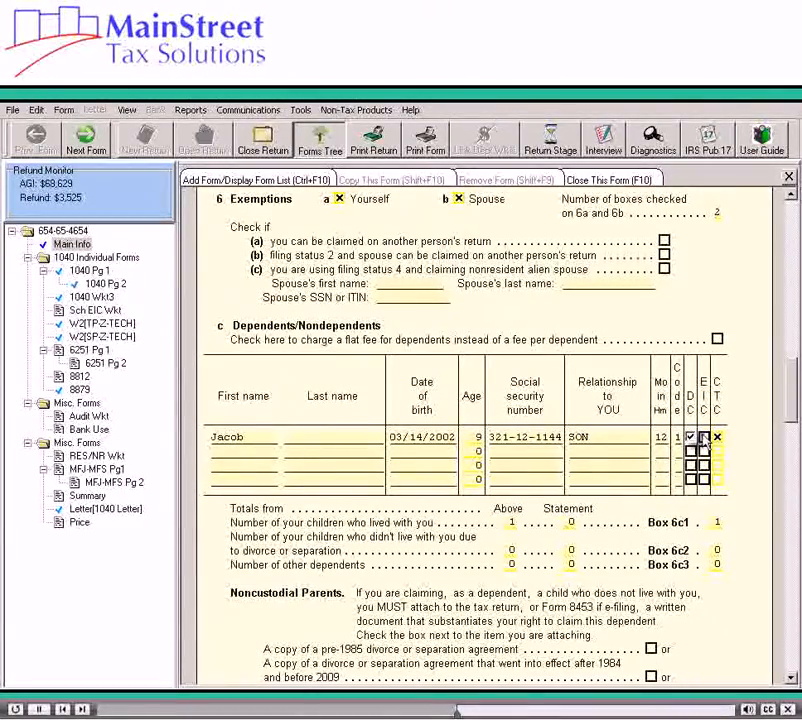
click(703, 437)
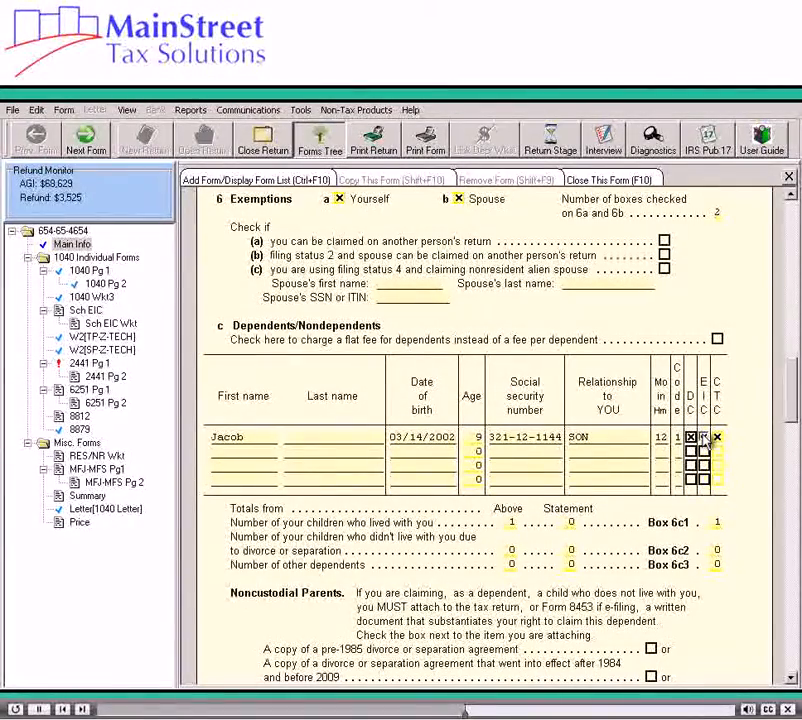
key(Tab)
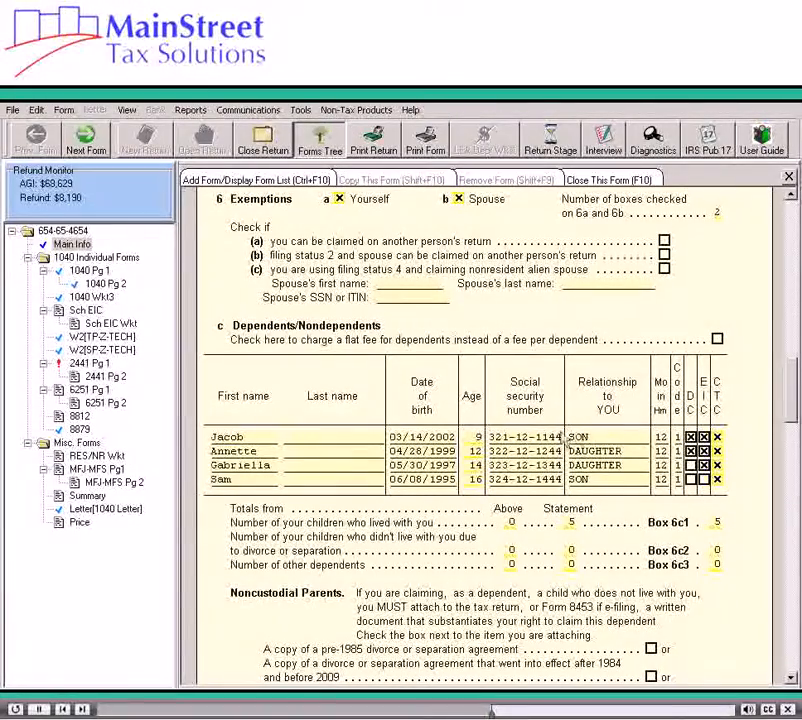
Step: Link the dependents' first name entry on 1040 Pg 1 to a new Addl Deps - Form 1040 Line 6c form
click(88, 271)
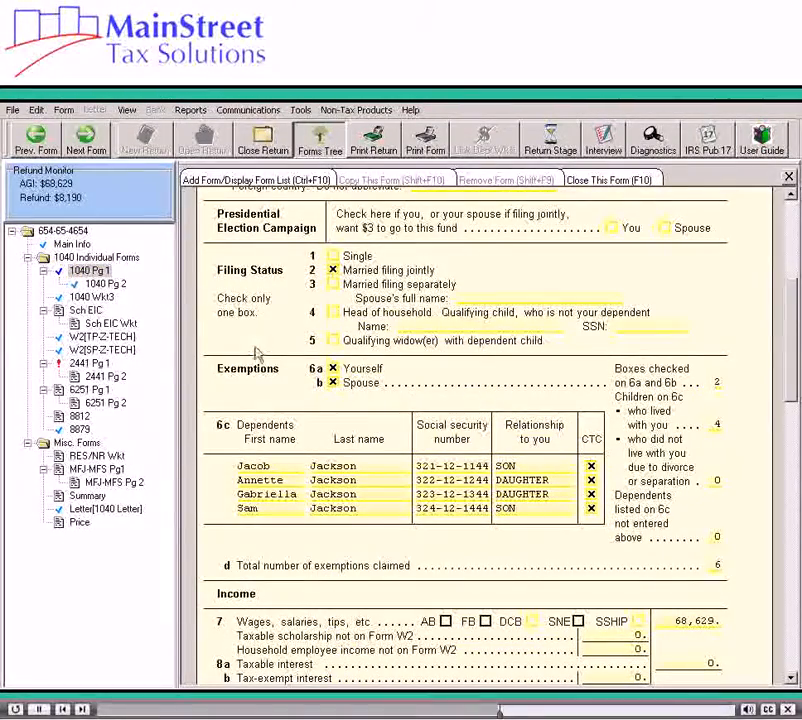
right_click(285, 467)
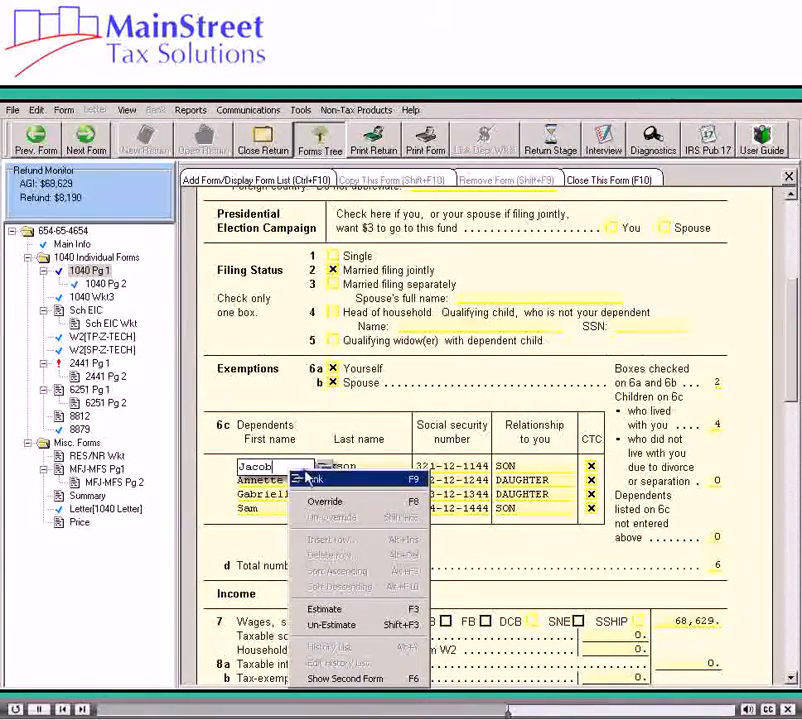
click(305, 480)
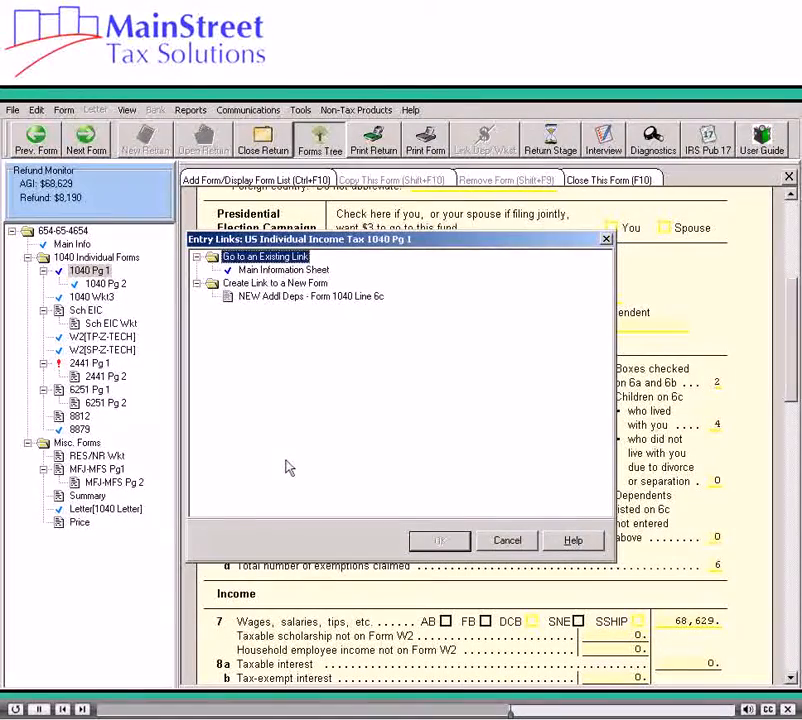
click(265, 297)
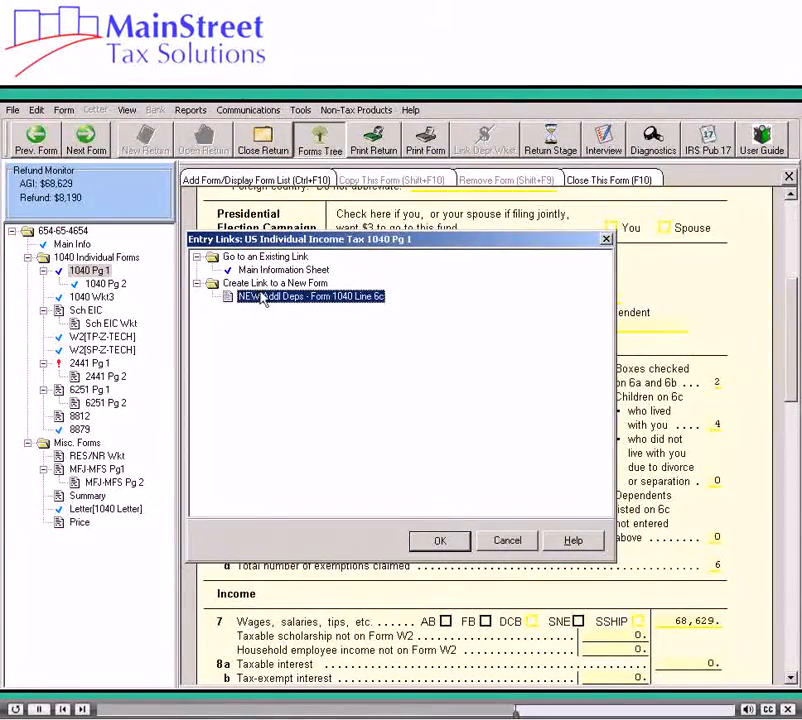
click(440, 540)
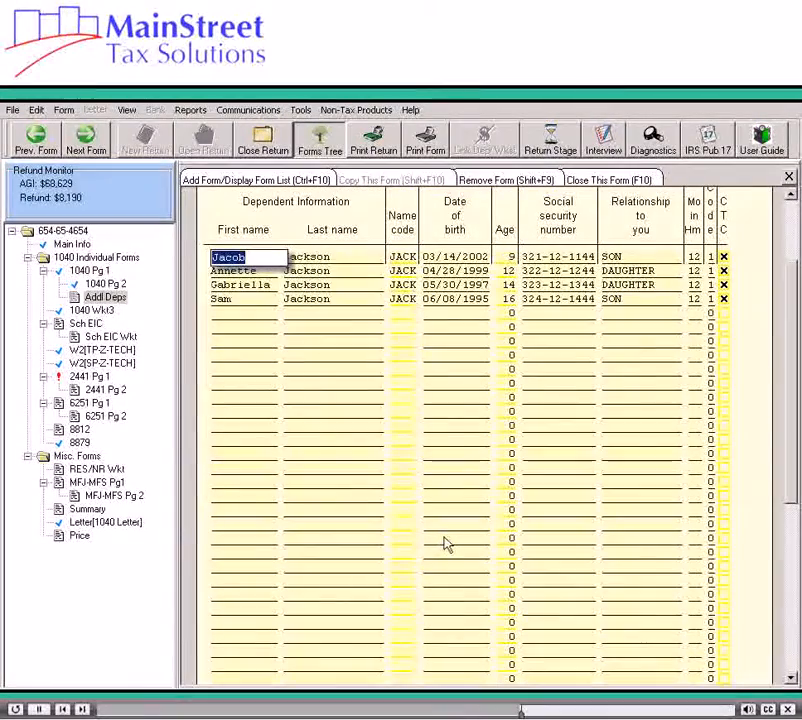
Step: Enter the fifth dependent's first and last name in the first empty row of the additional dependents form
click(248, 314)
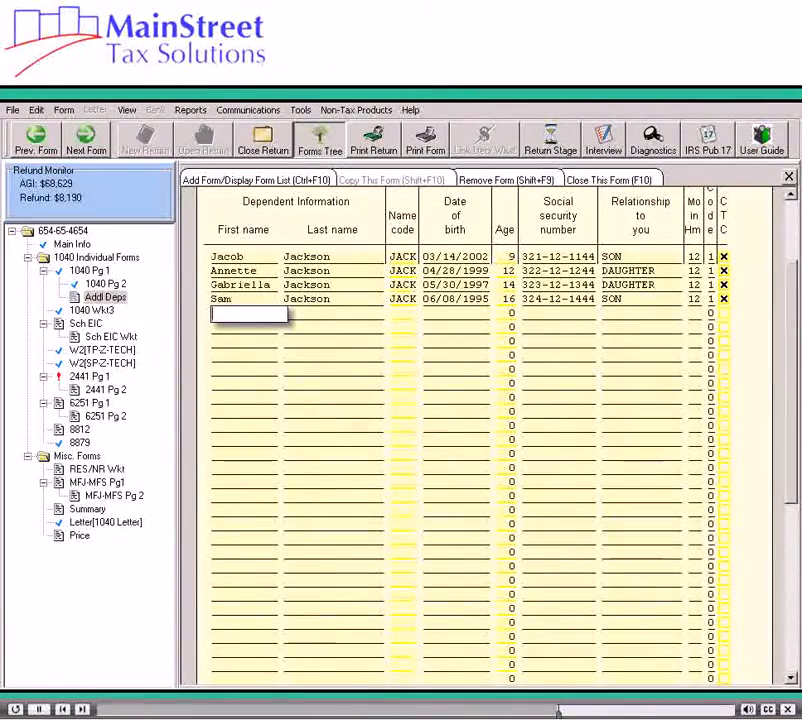
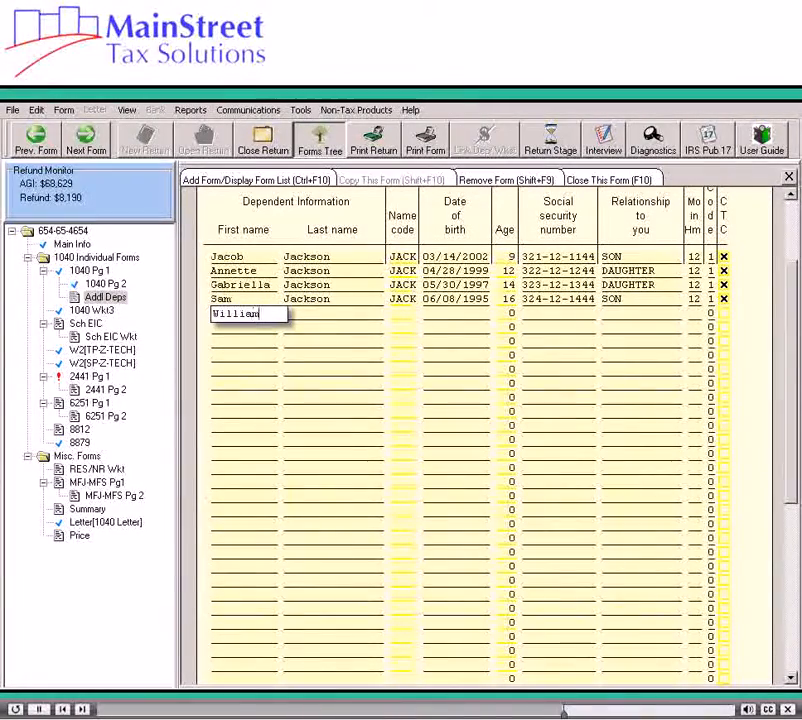
key(Tab)
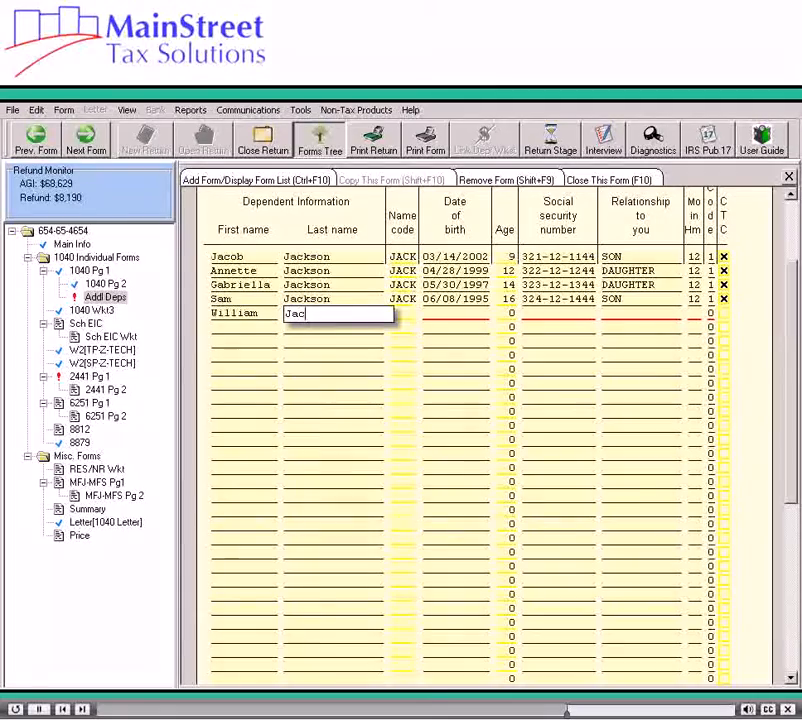
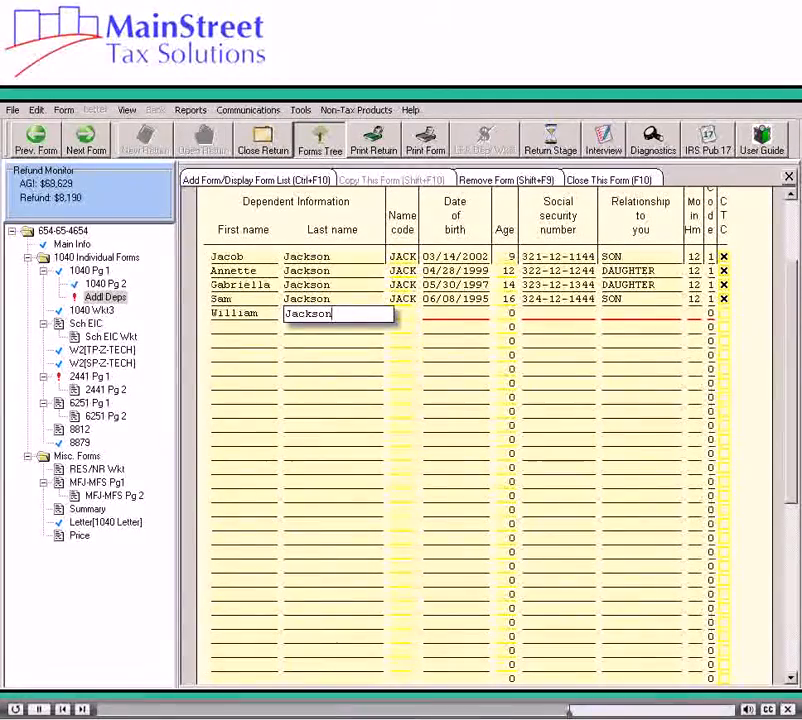
Step: Fill in the fifth dependent's date of birth and social security number
key(Tab)
key(Tab)
text(07/)
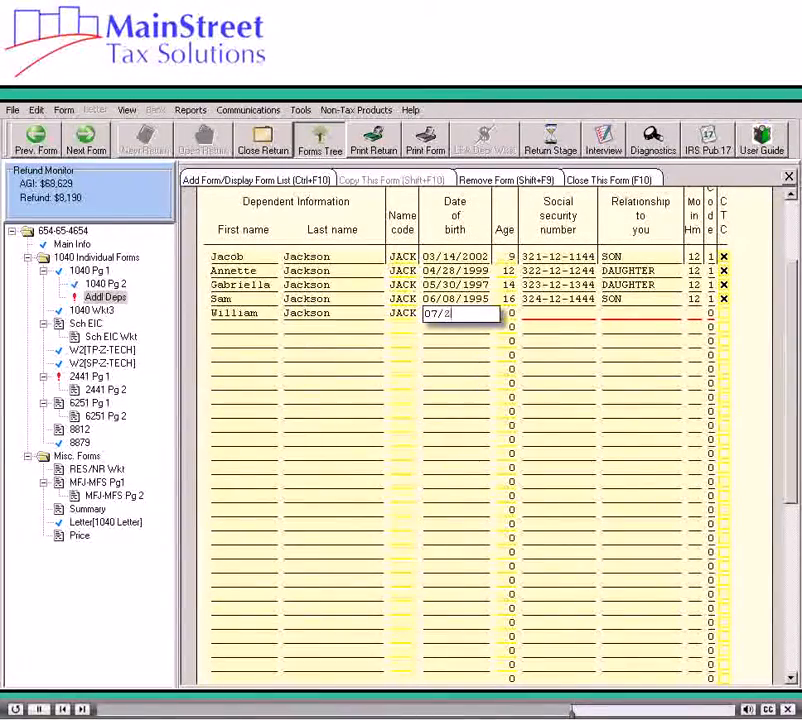
text(24/19)
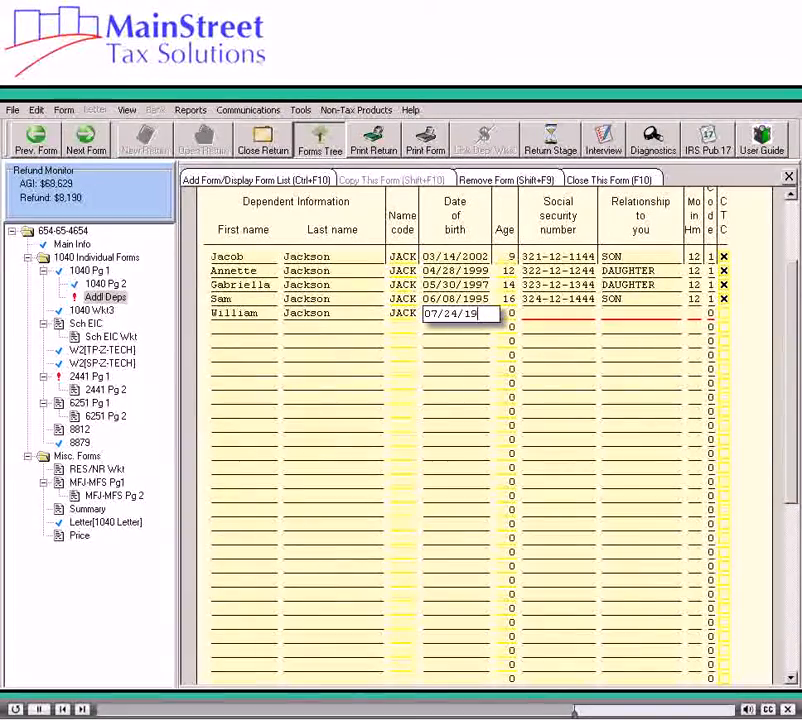
text(93)
key(Tab)
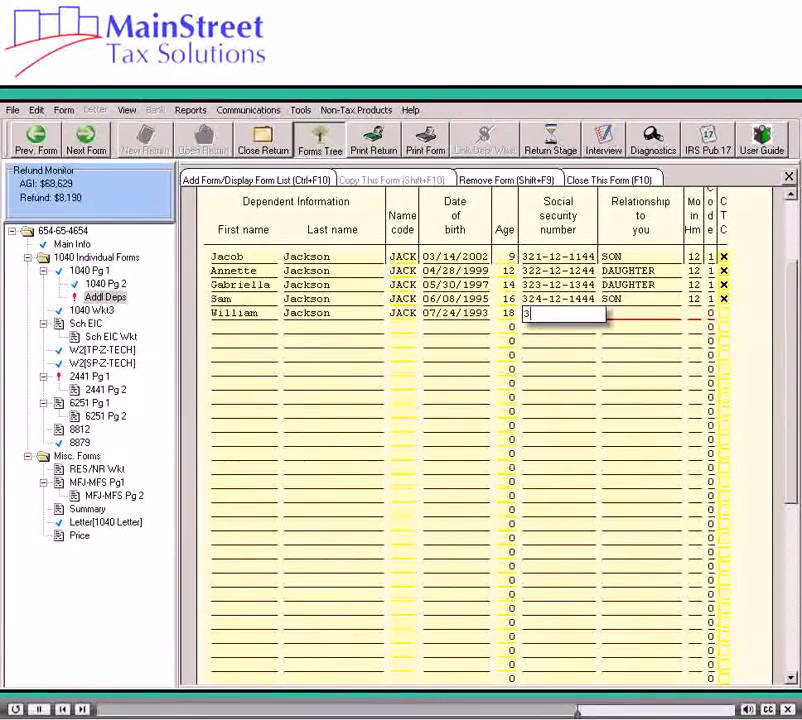
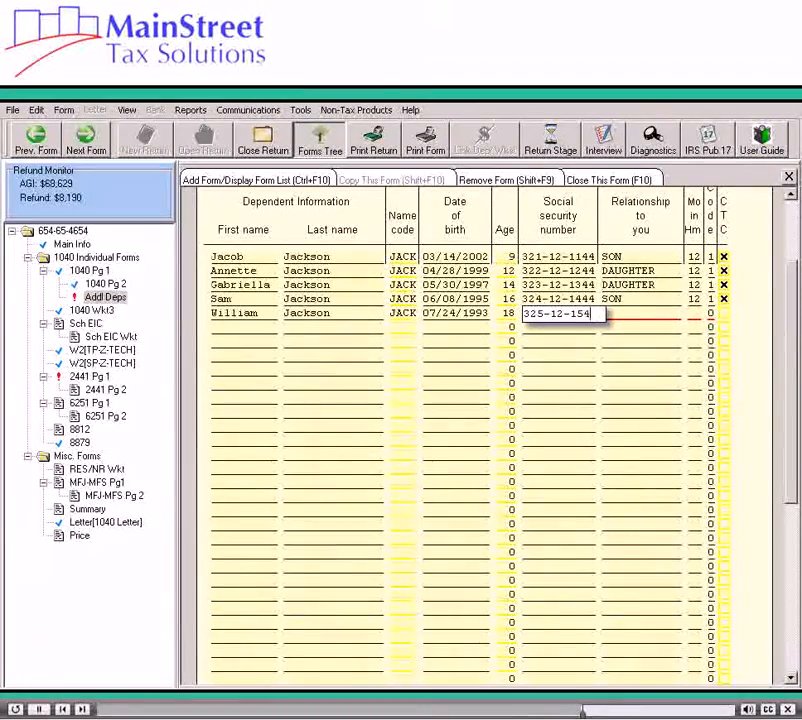
Step: Set the fifth dependent's relationship to SON, months in home to 12 and code to 1, and close the form
key(Tab)
text(SON)
key(Tab)
text(12)
key(Tab)
text(1)
key(Tab)
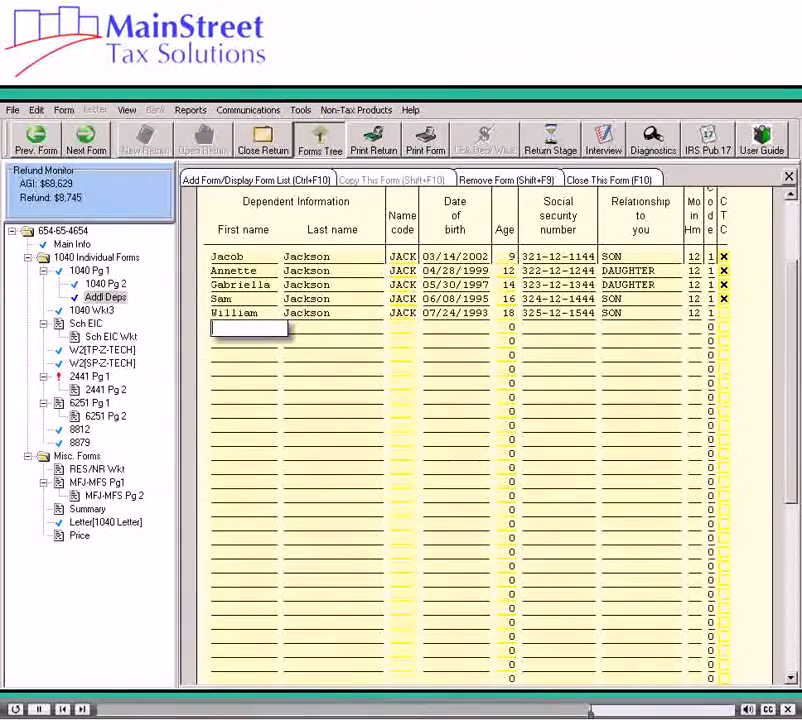
key(F10)
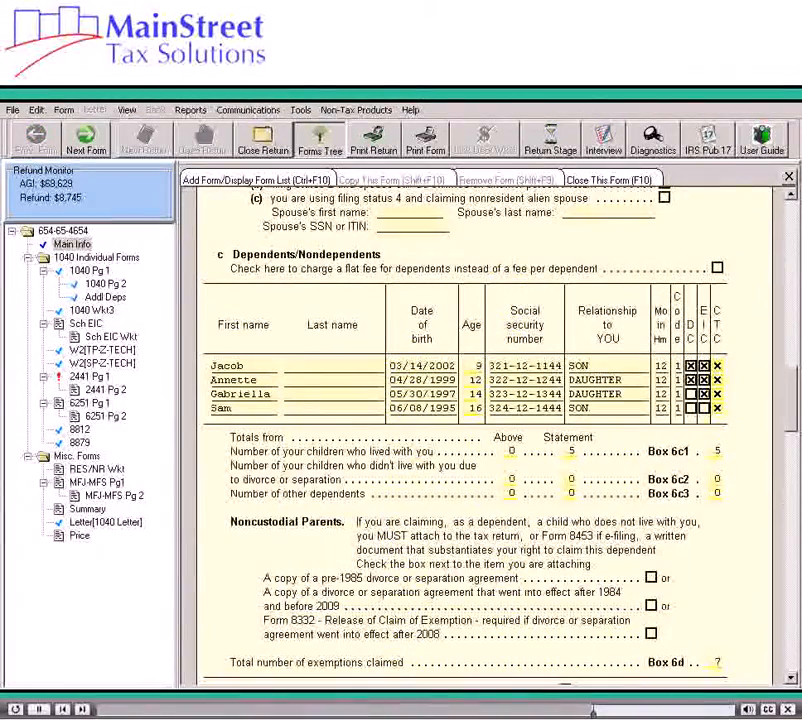